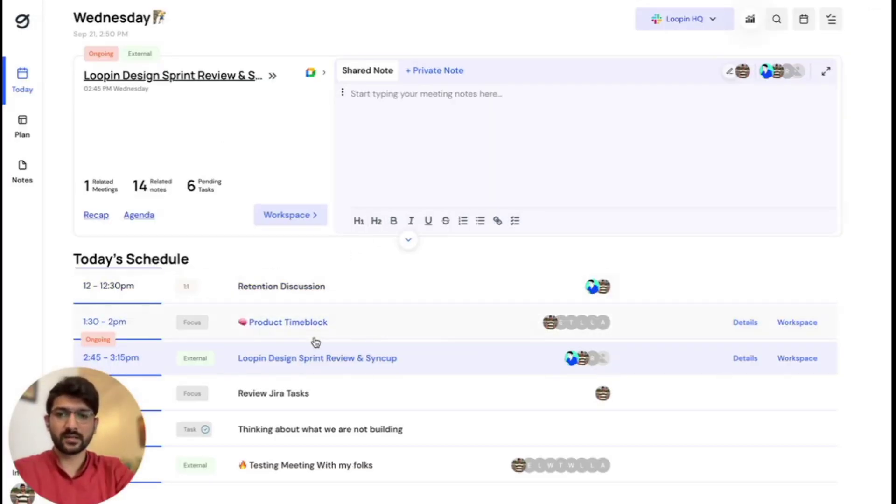
- Show the Retention Discussion meeting and its note, reviewing then closing the recap of earlier notes
scroll(316, 344, "up", 2)
left_click(314, 351)
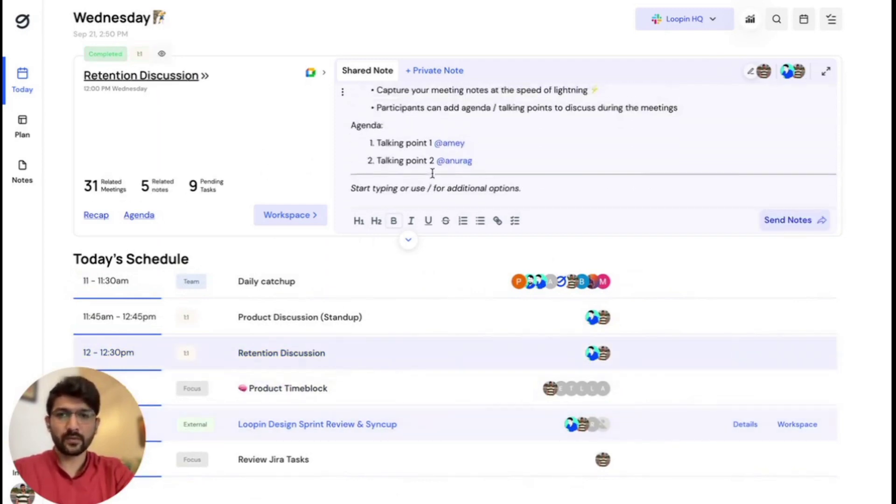
left_click(98, 216)
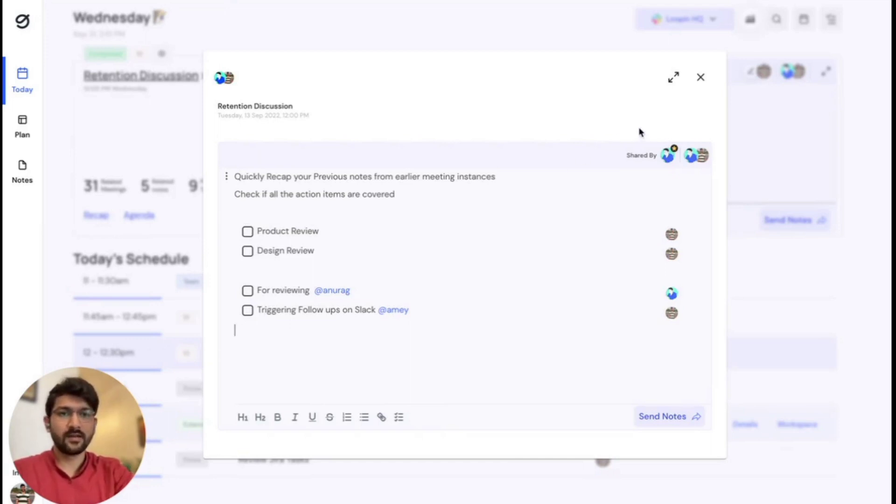
left_click(702, 79)
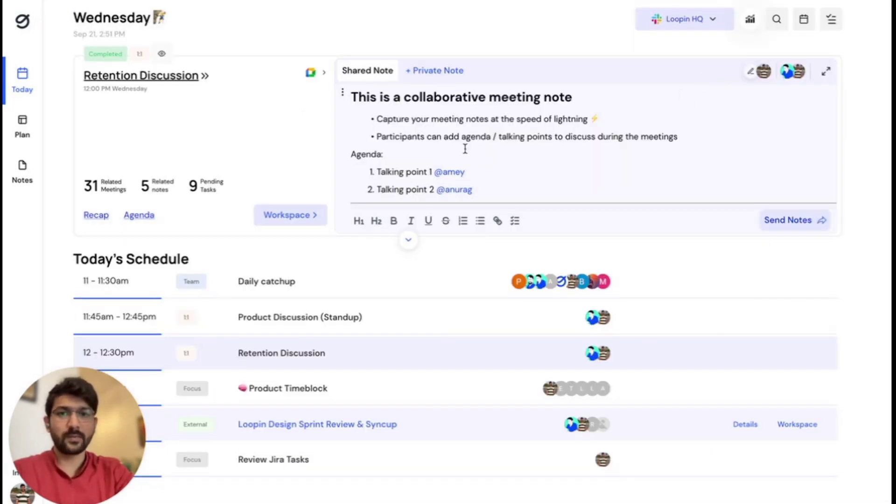
- Turn the 'Create a new action item' line into a checkbox task assigned to a guest
left_click(409, 240)
left_click_drag(466, 318, 329, 313)
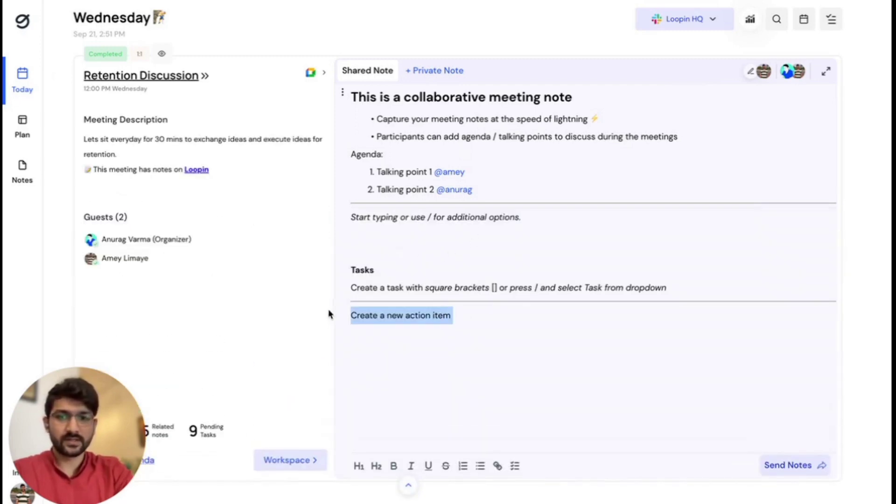
left_click(515, 466)
left_click(494, 308)
type("@")
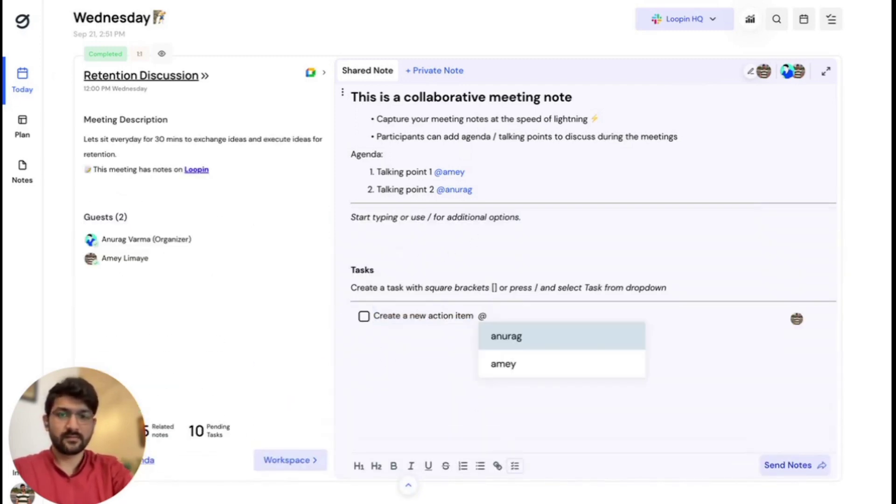
key("Return")
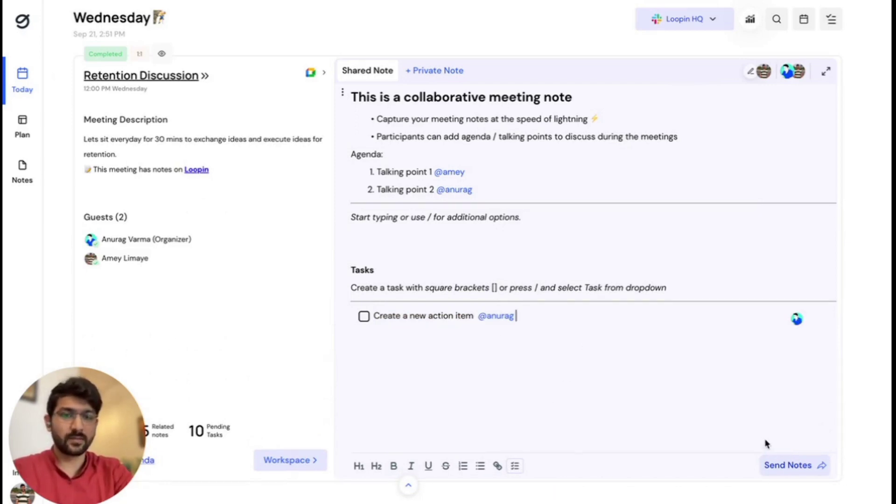
- Preview Gmail as the Send Notes platform without sending, then open the full Retention Discussion workspace
left_click(786, 464)
left_click(387, 211)
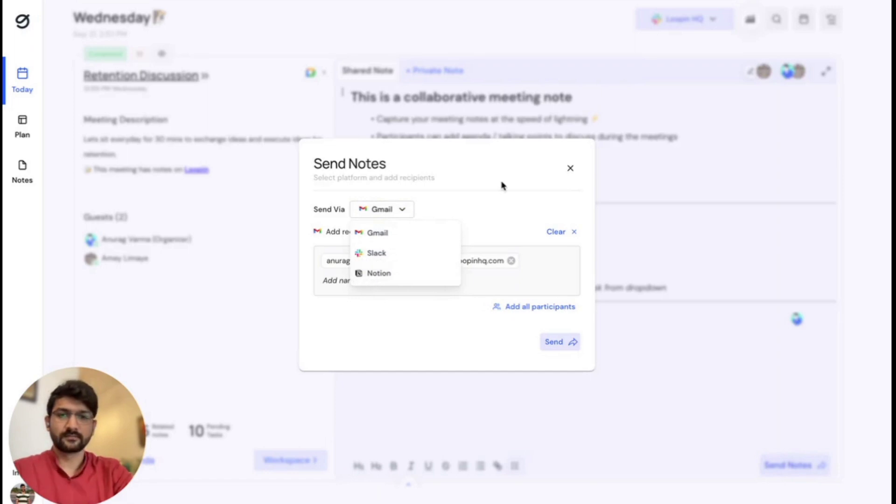
left_click(571, 169)
left_click(571, 169)
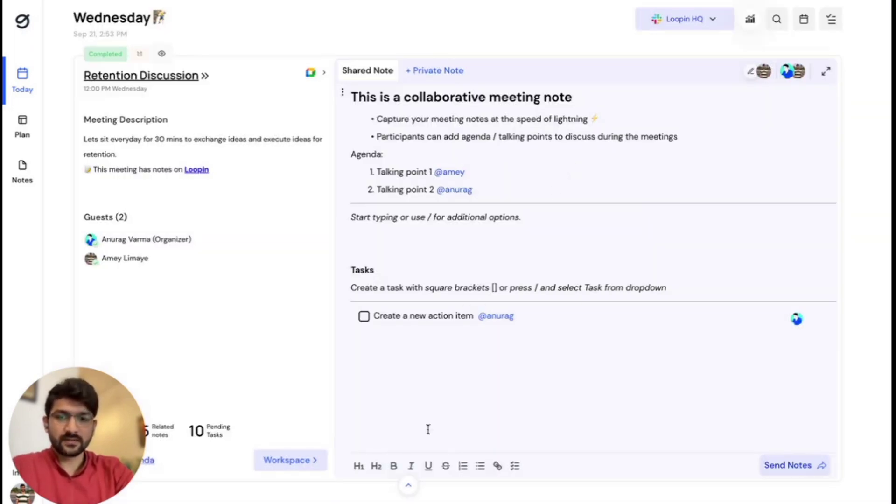
left_click(408, 486)
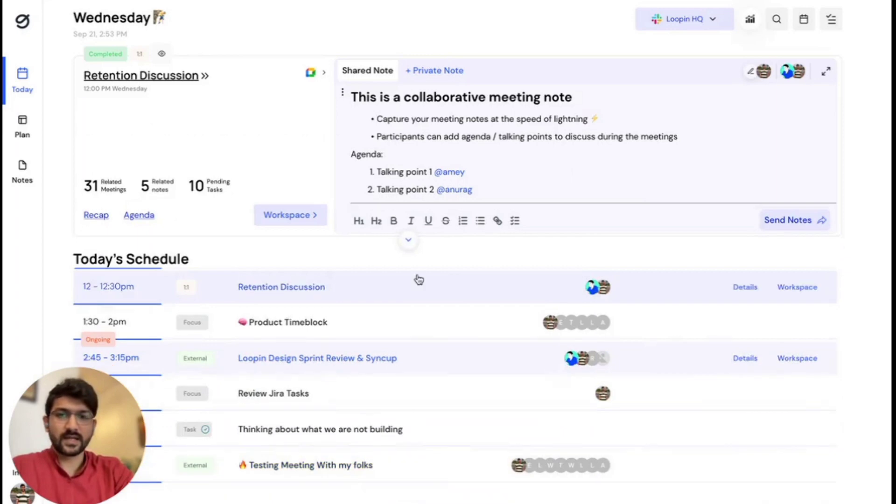
left_click(304, 217)
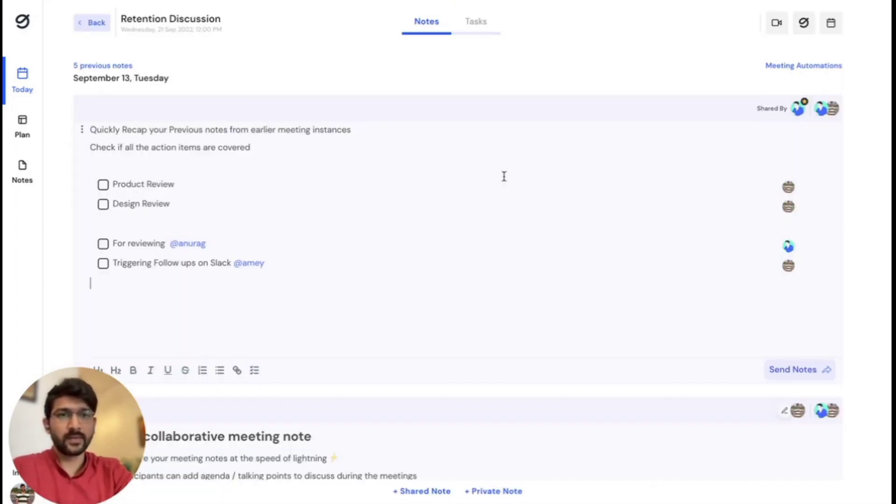
- Save a Slack automation sending Retention Discussion notes to #general 5 minutes after the meeting
left_click(805, 70)
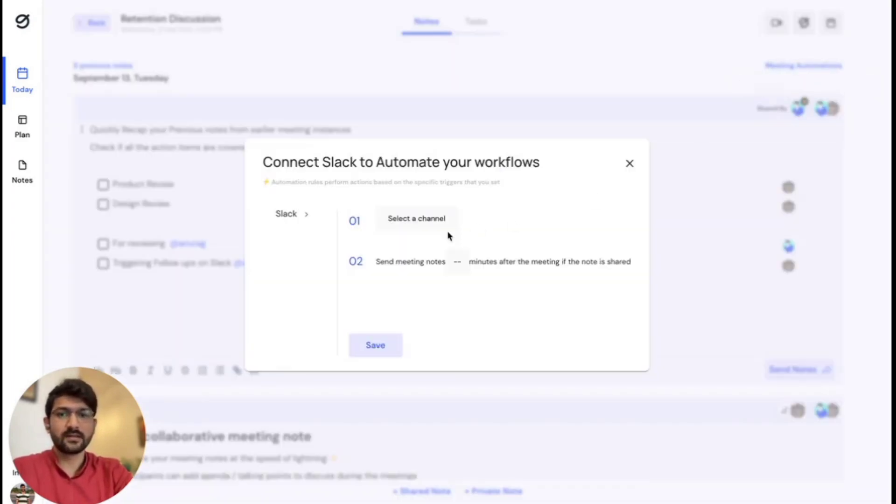
left_click(417, 220)
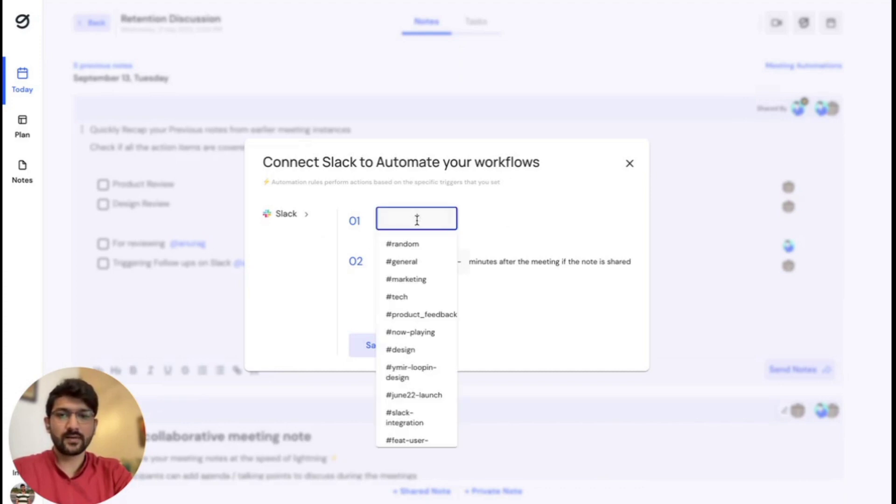
left_click(413, 262)
left_click(458, 262)
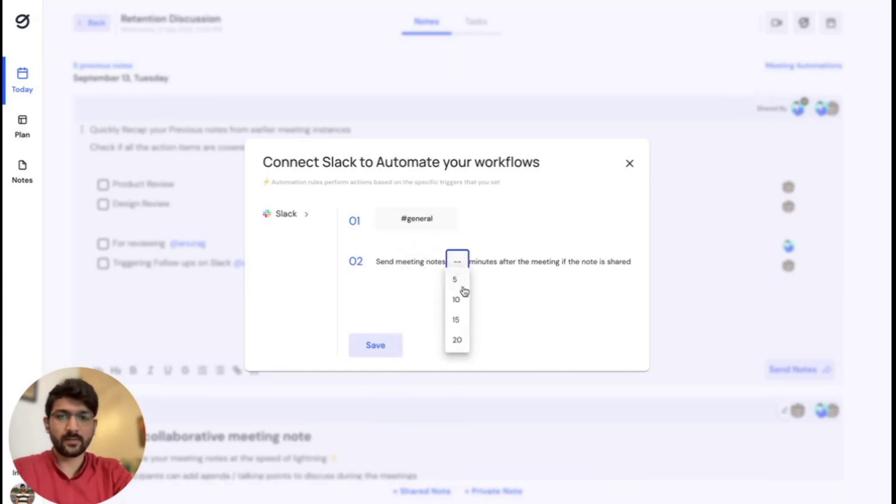
left_click(463, 286)
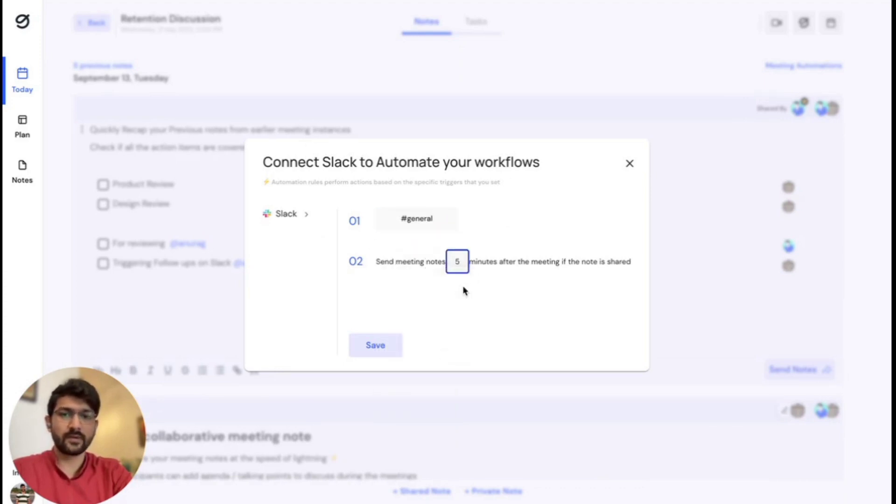
left_click(371, 345)
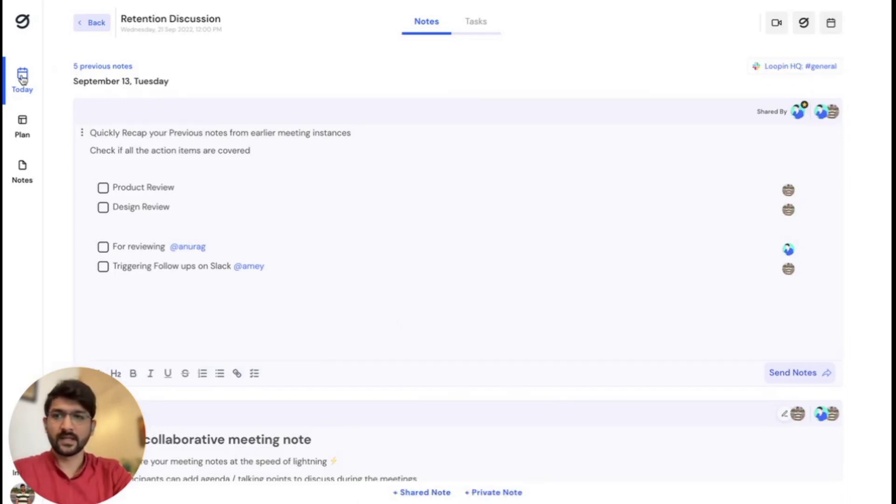
left_click(22, 80)
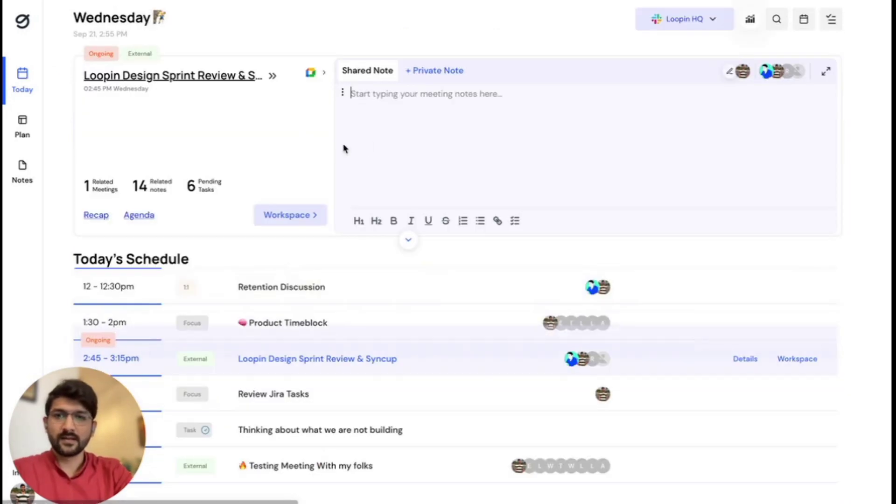
- Write the private note 'Start createing a private note' and share it with the meeting participants
left_click(446, 76)
type("Star")
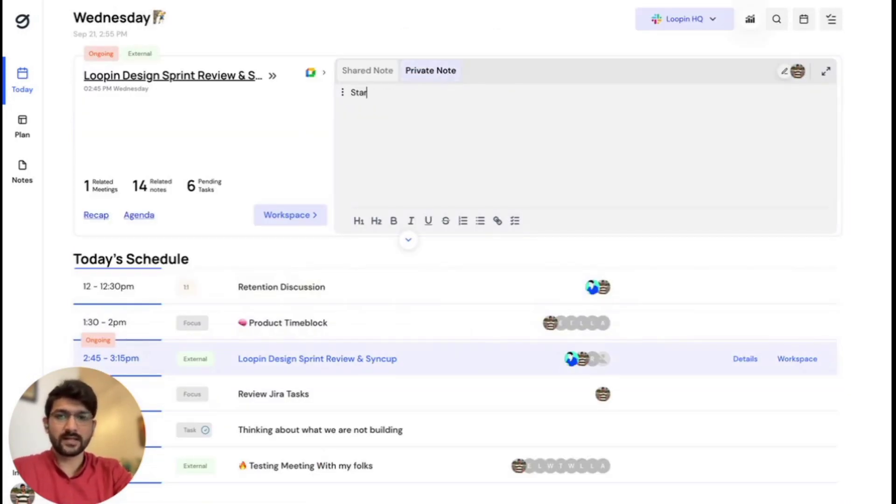
type("t createin")
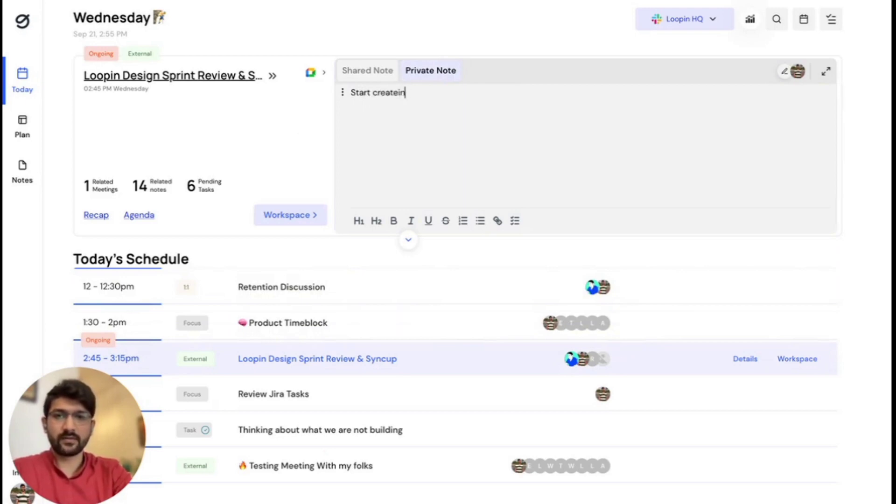
key("BackSpace")
key("BackSpace")
key("BackSpace")
type("ing a private note")
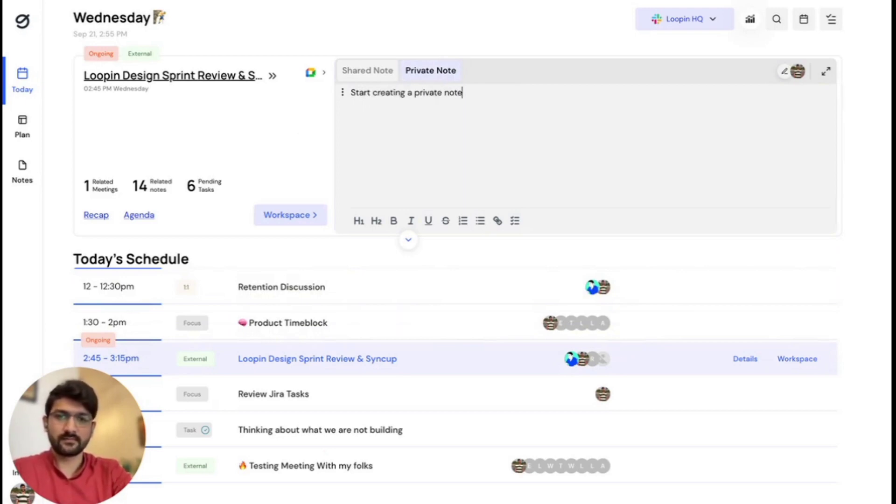
left_click(343, 93)
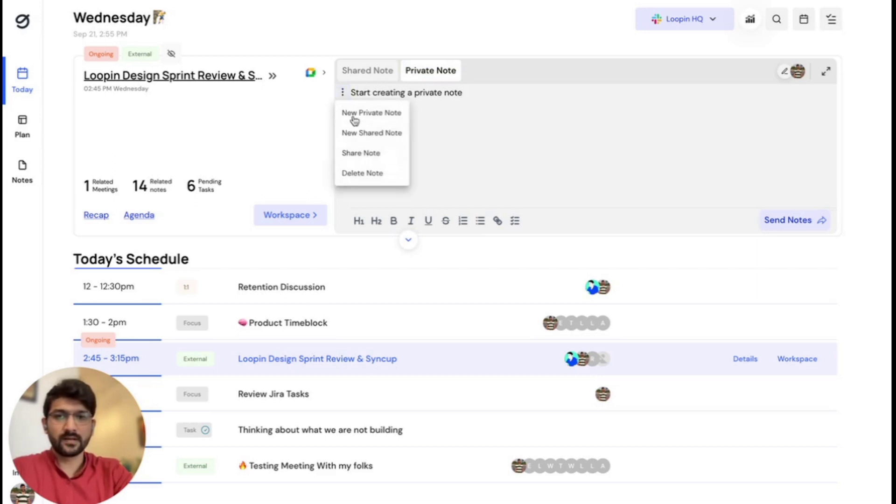
left_click(379, 158)
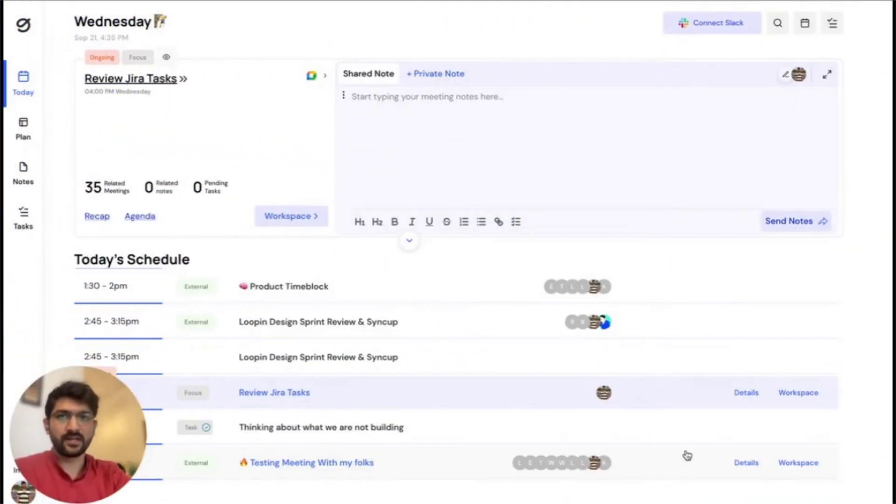
left_click(22, 216)
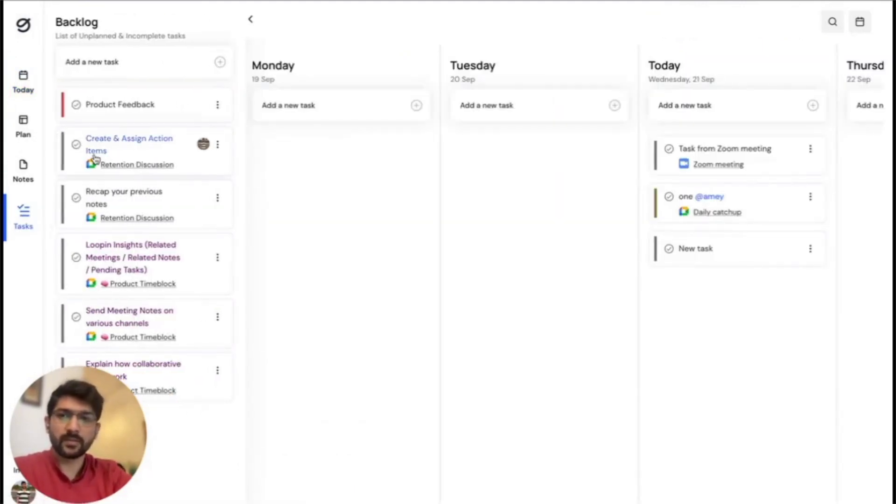
- Add 'task 1' to the top of the Backlog and move Product Feedback to Tuesday
left_click(126, 63)
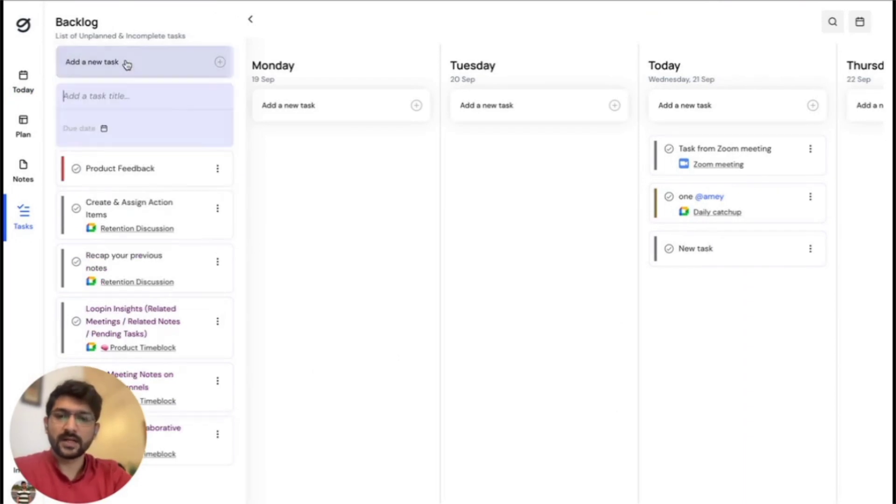
type("task")
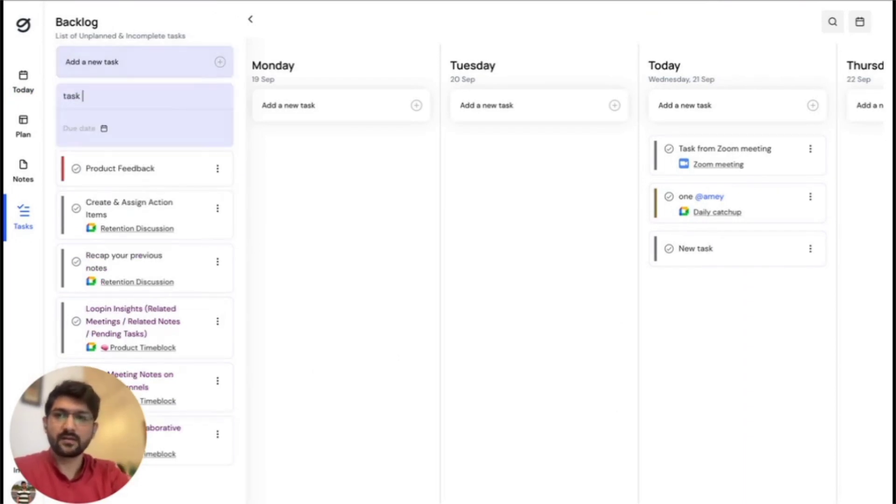
type(" 1")
key("Return")
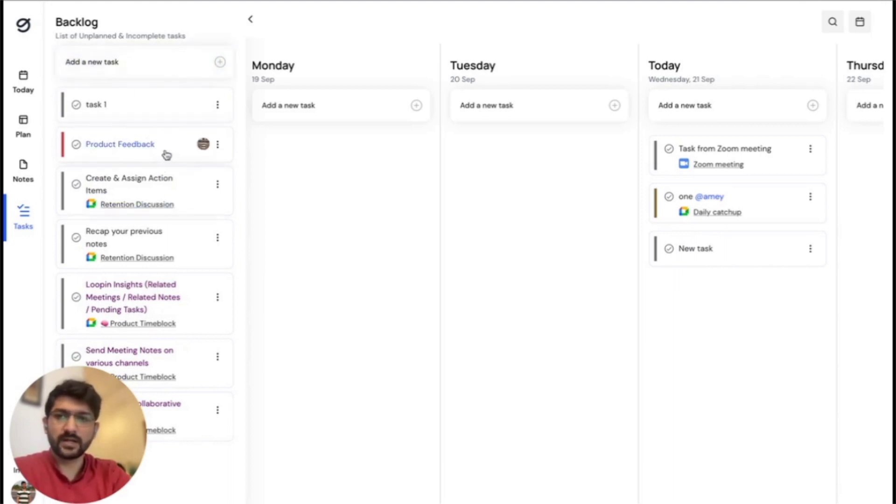
left_click_drag(194, 148, 513, 156)
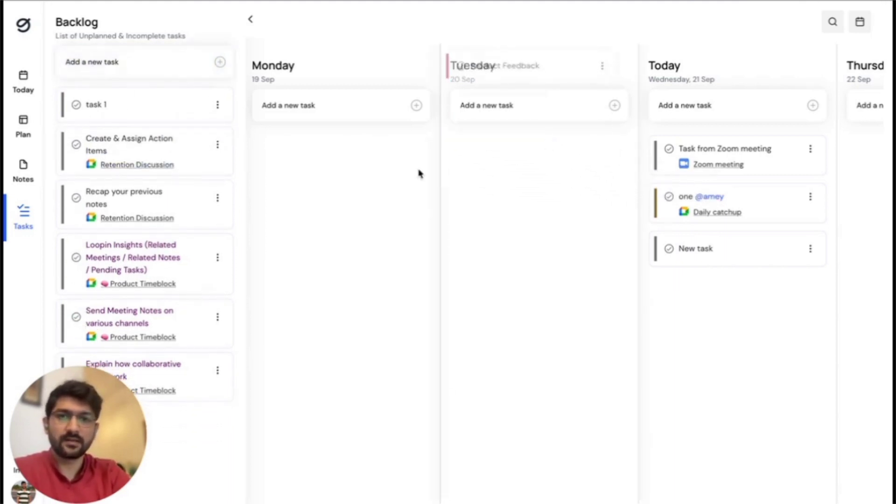
- Move Recap your previous notes to Today and Loopin Insights to Thursday, then add 'send email to stakeholders' on Friday
left_click_drag(192, 250, 556, 310)
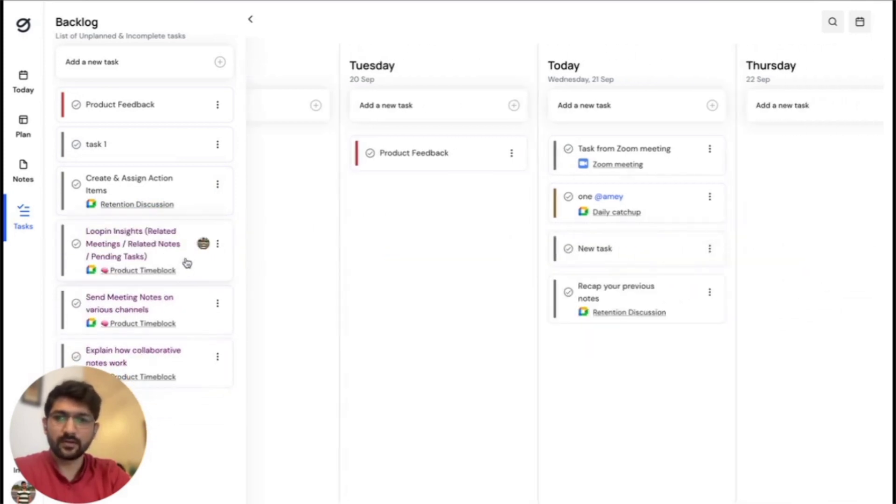
left_click_drag(187, 264, 642, 184)
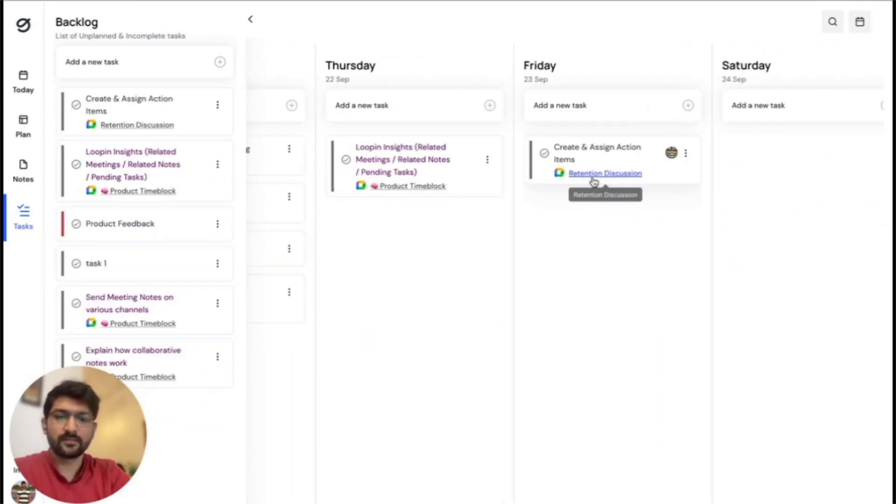
left_click(251, 20)
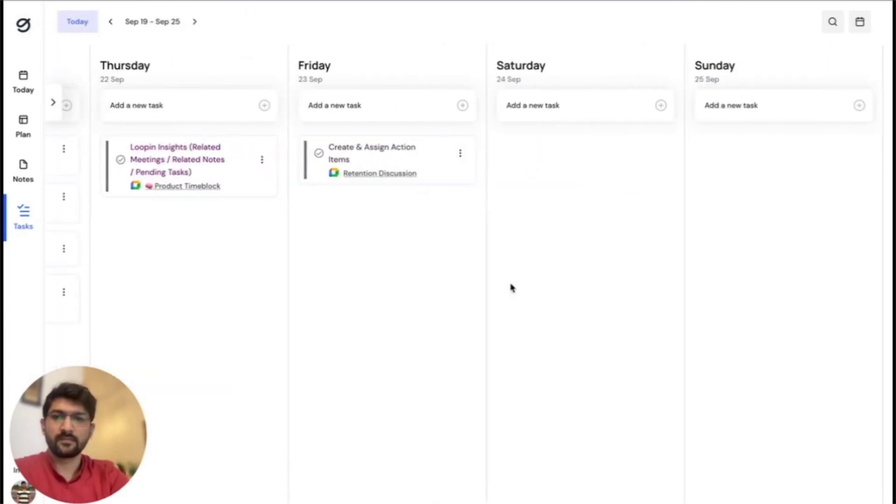
left_click(391, 112)
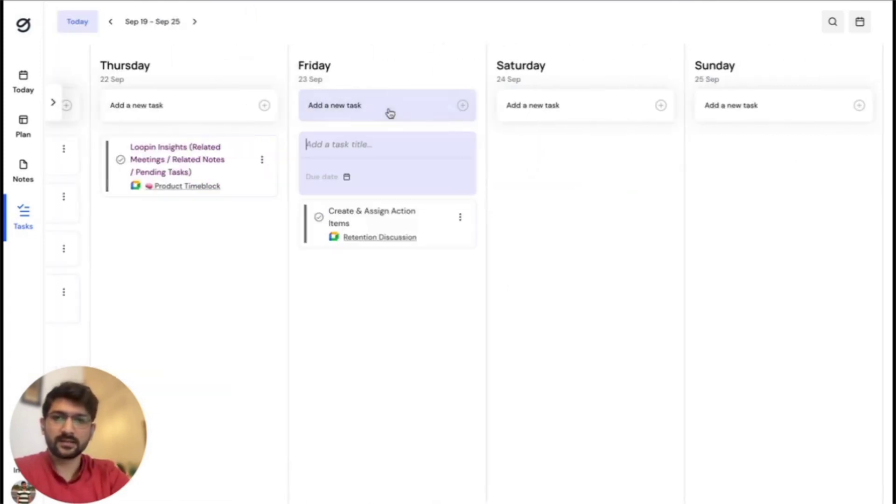
scroll(390, 112, "left", 10)
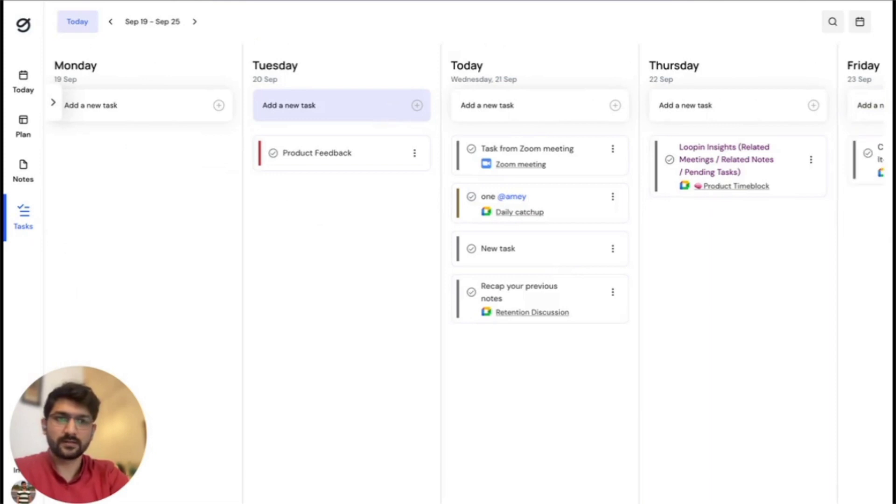
scroll(390, 112, "right", 1)
scroll(422, 326, "right", 10)
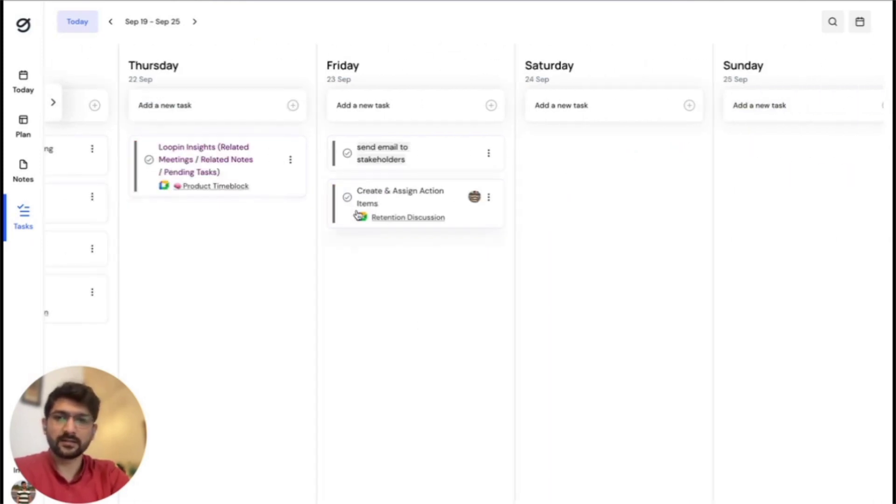
scroll(357, 215, "left", 1)
- Time-block Create & Assign Action Items around 2 PM on Friday 23 Sep in the calendar panel
left_click(864, 23)
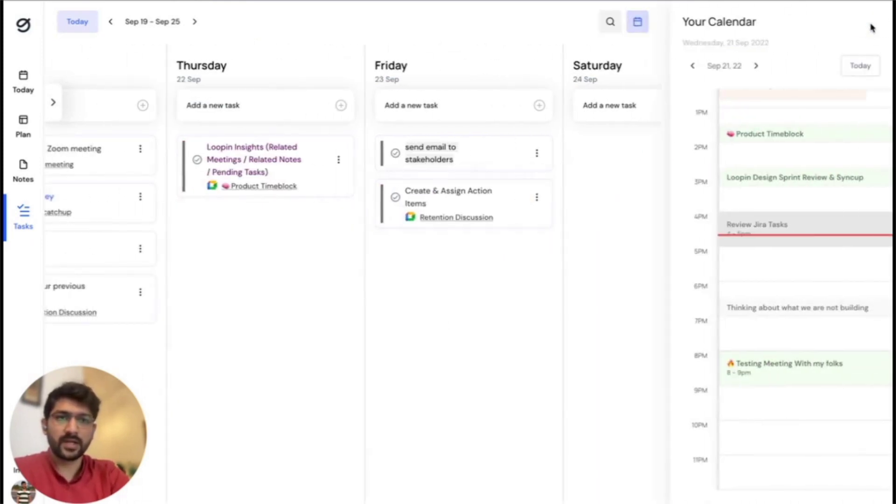
left_click(756, 67)
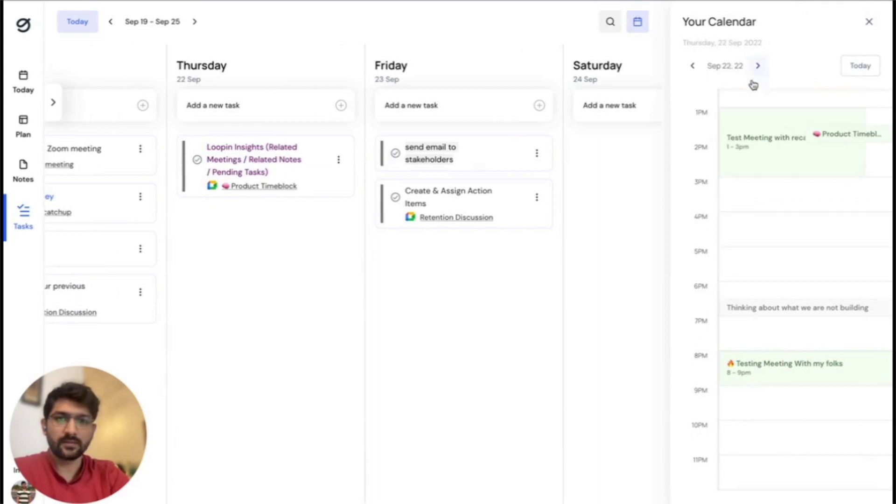
left_click(756, 66)
left_click(757, 67)
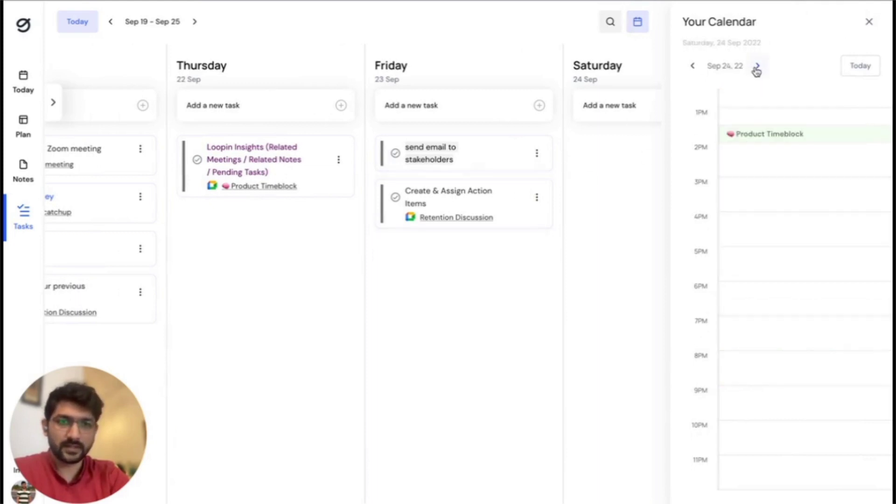
left_click(757, 66)
left_click(693, 66)
left_click(693, 66)
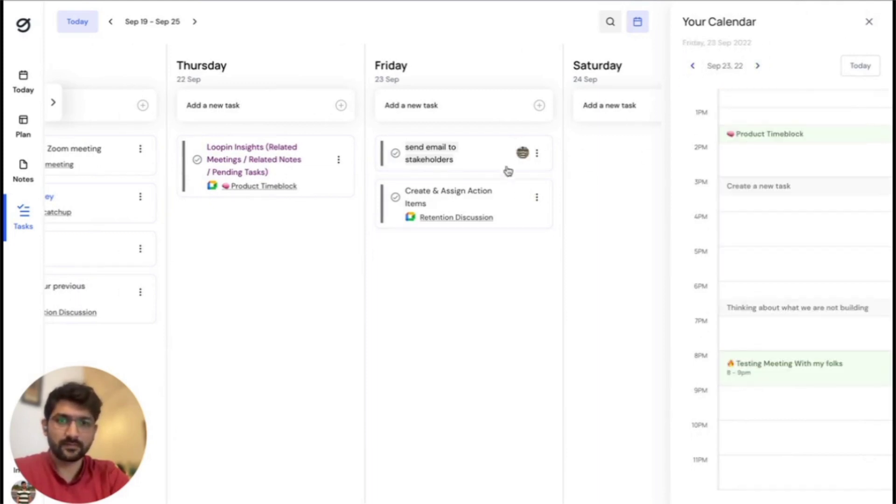
left_click_drag(442, 200, 790, 210)
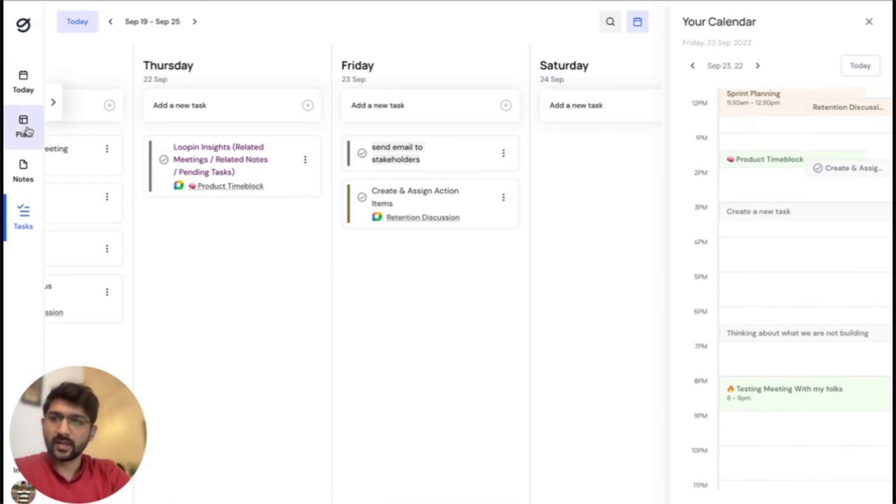
left_click(25, 130)
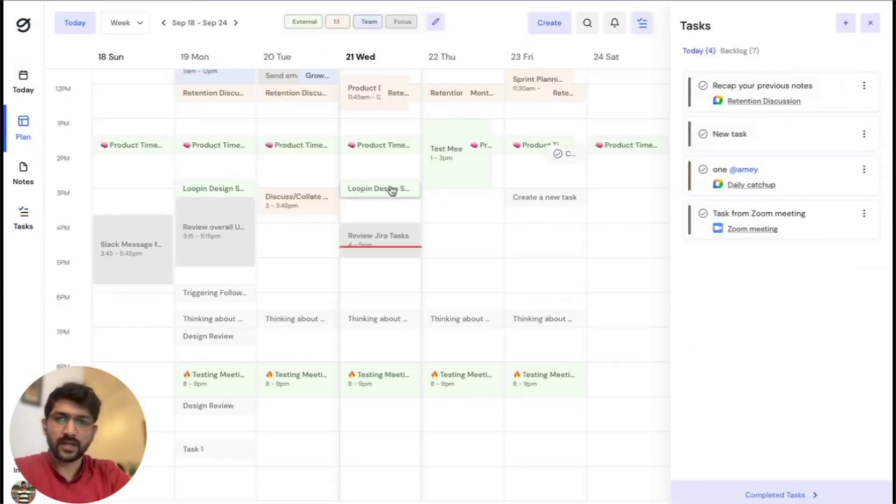
- From the Backlog list, place Product Feedback at Wednesday 5 PM and Send Meeting Notes at Friday 4 PM
left_click(753, 51)
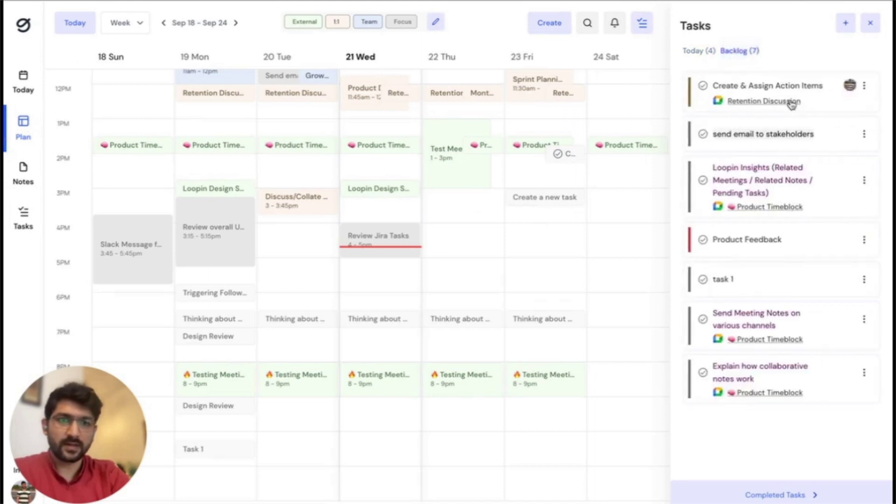
left_click_drag(823, 236, 406, 273)
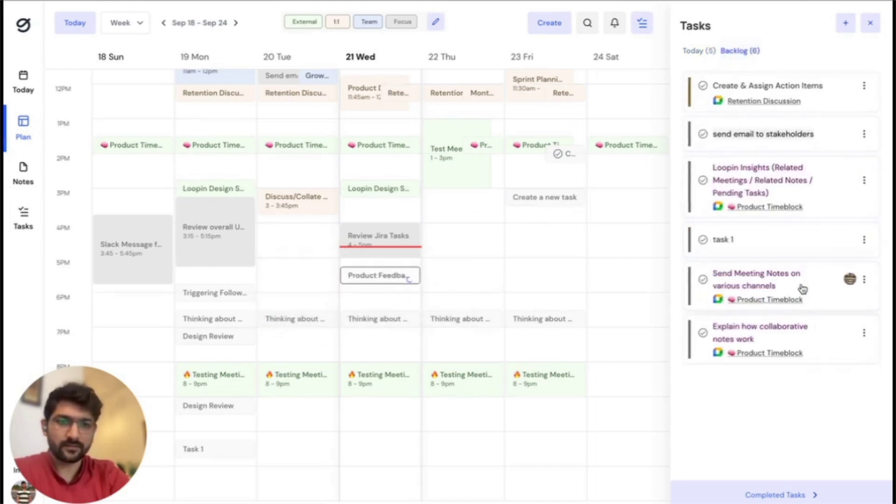
left_click_drag(812, 287, 563, 232)
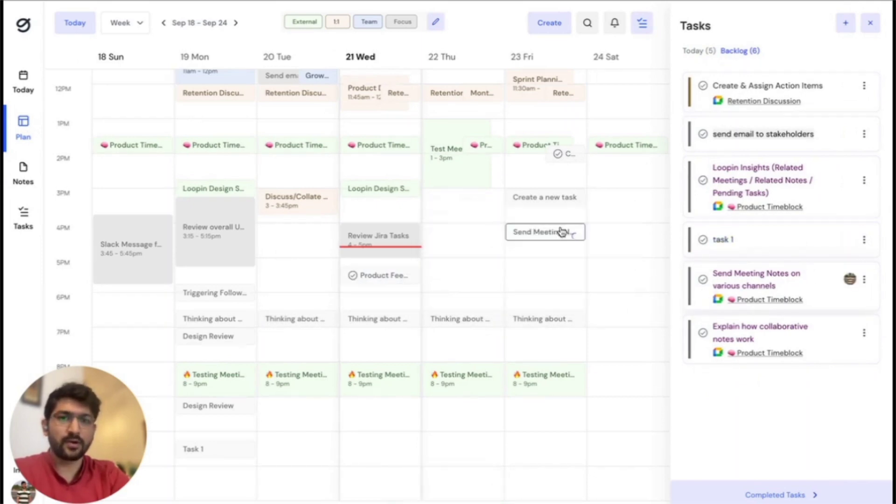
- Turn task 1 into a Wednesday 4:45–5:15 PM calendar event repeating weekly on Wednesday
left_click(864, 293)
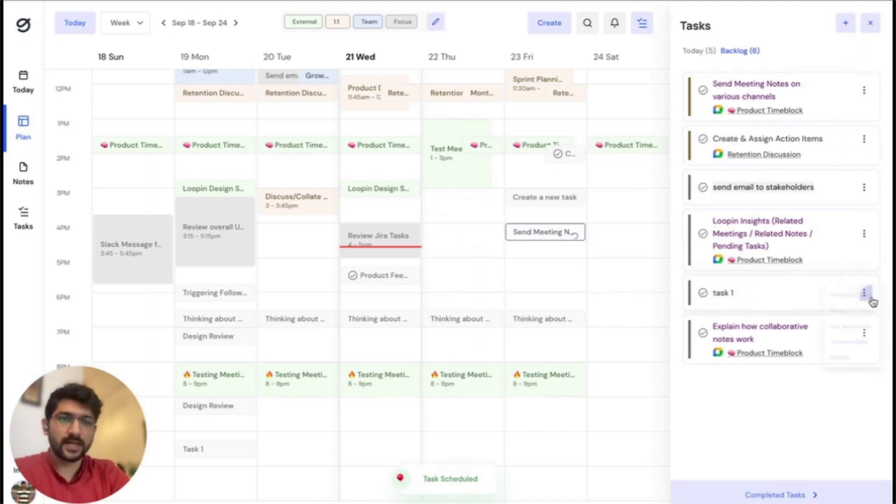
left_click(854, 299)
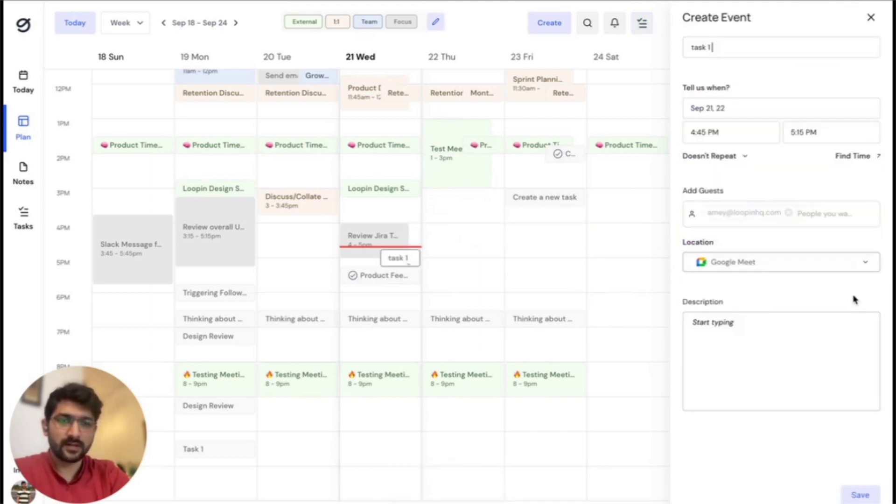
left_click(729, 156)
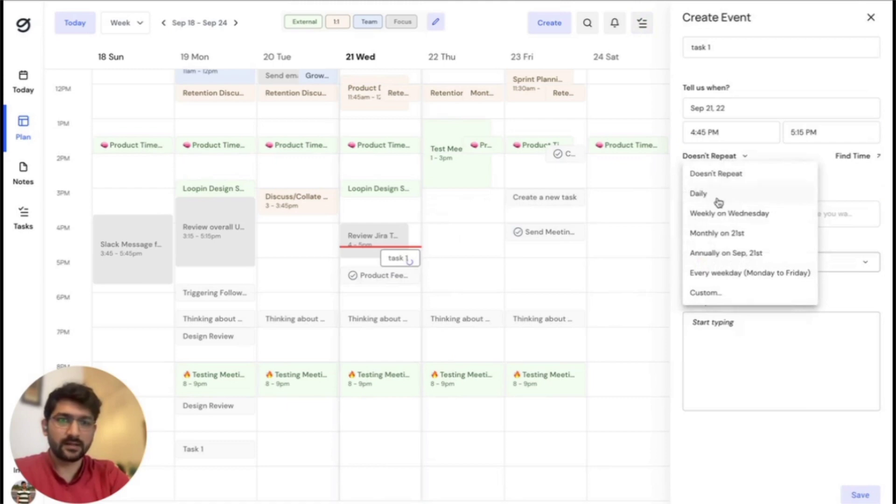
left_click(717, 210)
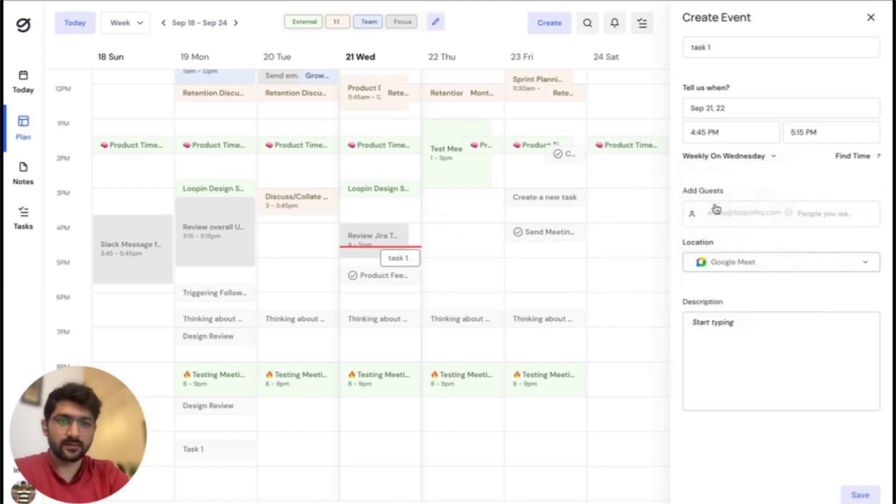
left_click(860, 494)
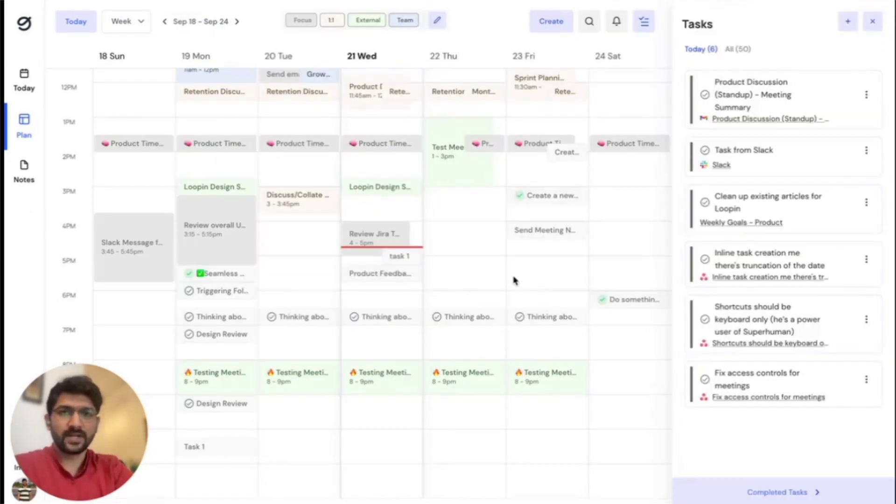
- Check off the Product Discussion (Standup) summary and Task from Slack, leaving 4 tasks today
left_click(705, 95)
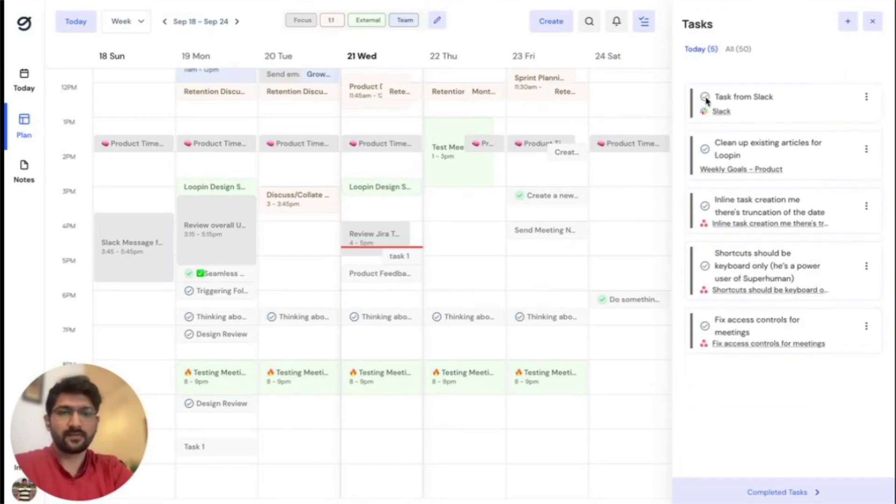
left_click(706, 97)
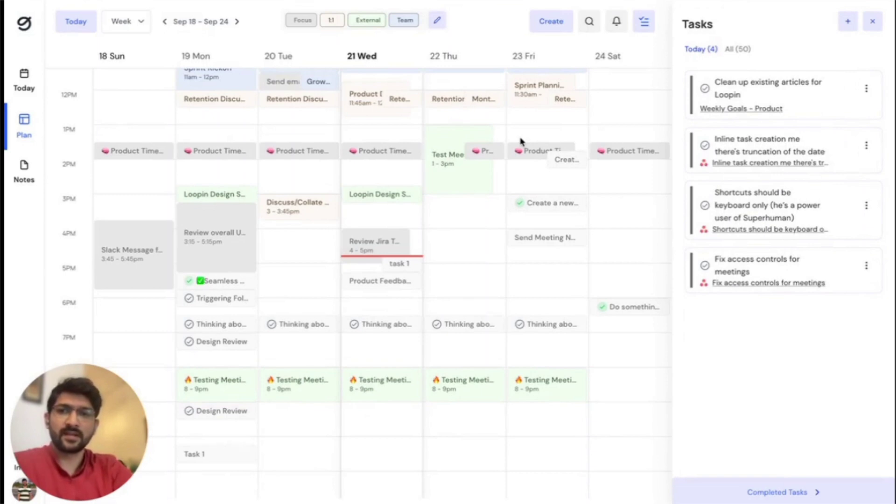
left_click(24, 80)
- Show this week's meeting analytics on the Today dashboard and bring up the Help chat panel
left_click(759, 25)
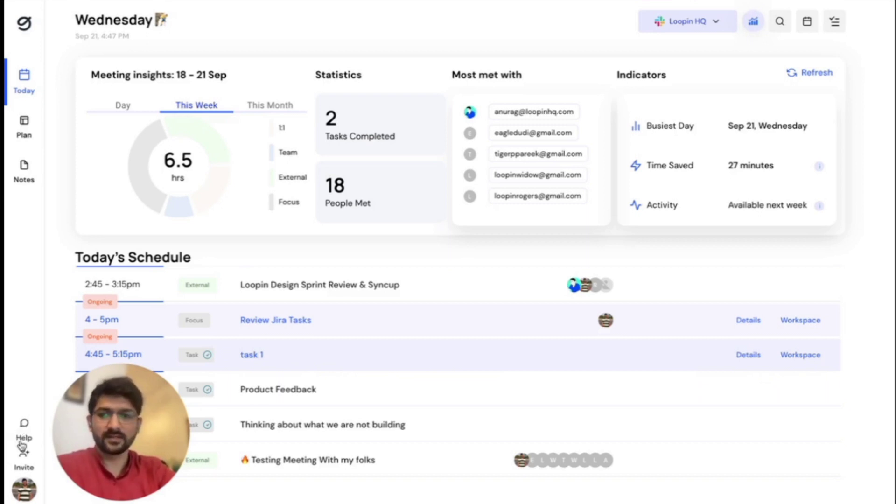
left_click(21, 437)
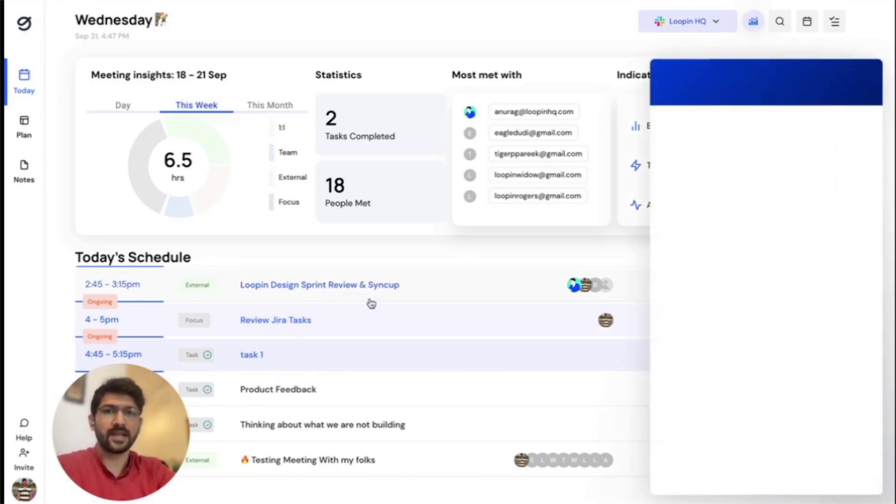